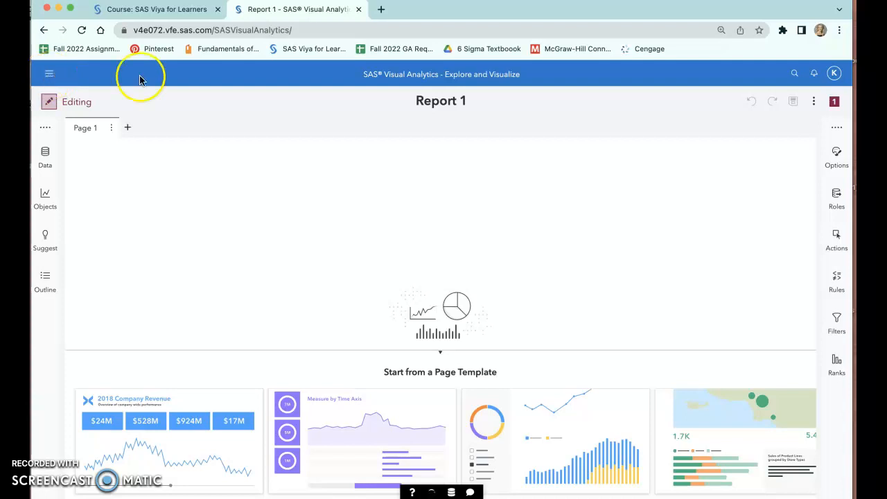
- Close all open reports and open the VA1- Demo2.1 report from Courses > YVA185 > Basics > Demos (Marketing)
{"action": "left_click", "coordinate": [834, 101]}
{"action": "left_click", "coordinate": [811, 177]}
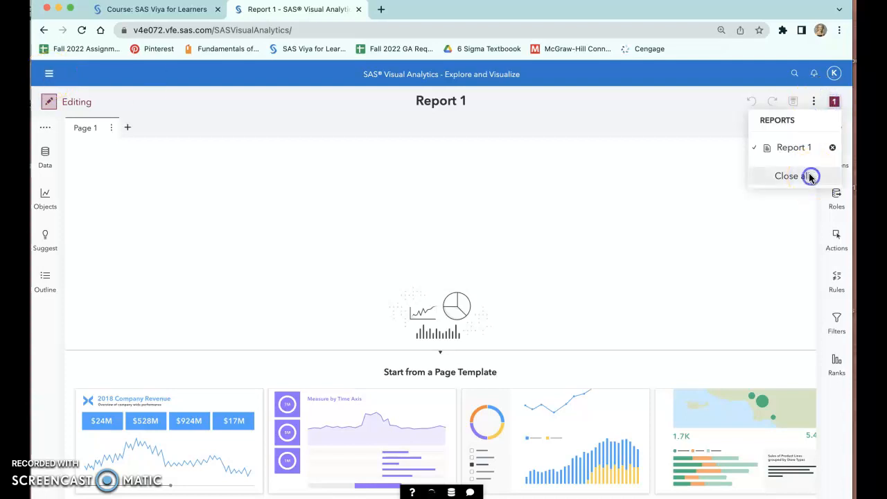
{"action": "left_click", "coordinate": [139, 309]}
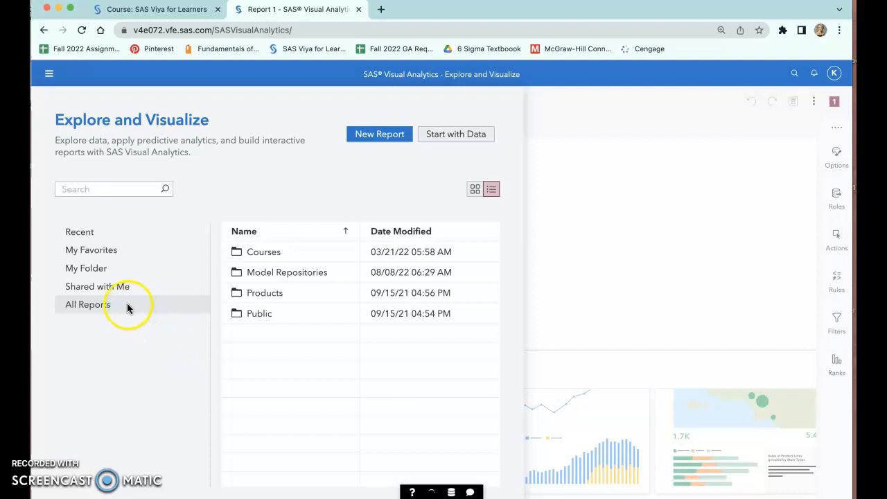
{"action": "left_click", "coordinate": [266, 252]}
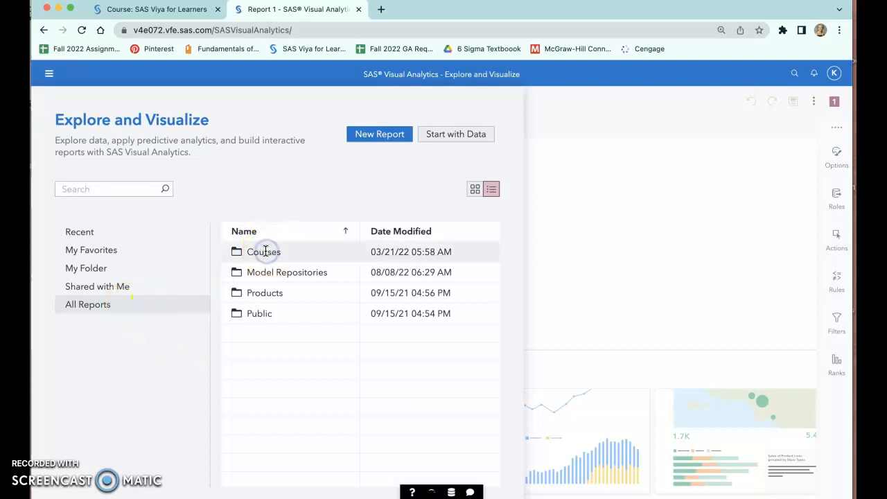
{"action": "left_click", "coordinate": [278, 360]}
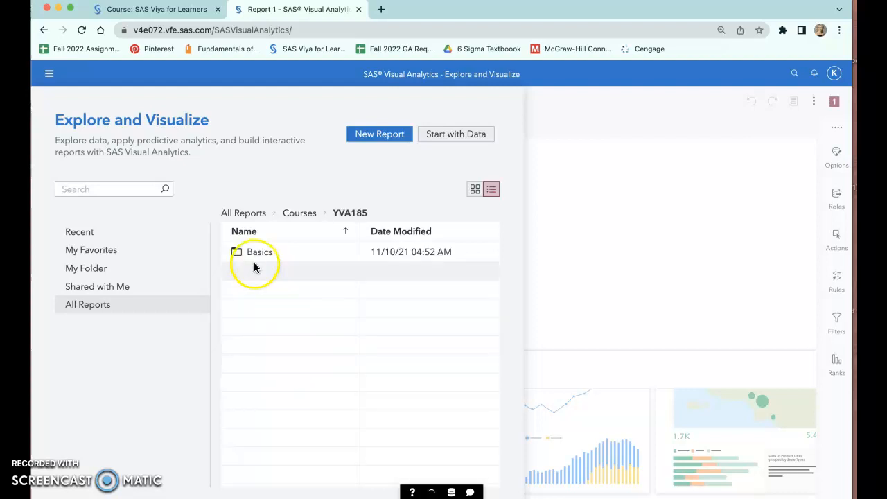
{"action": "left_click", "coordinate": [255, 252]}
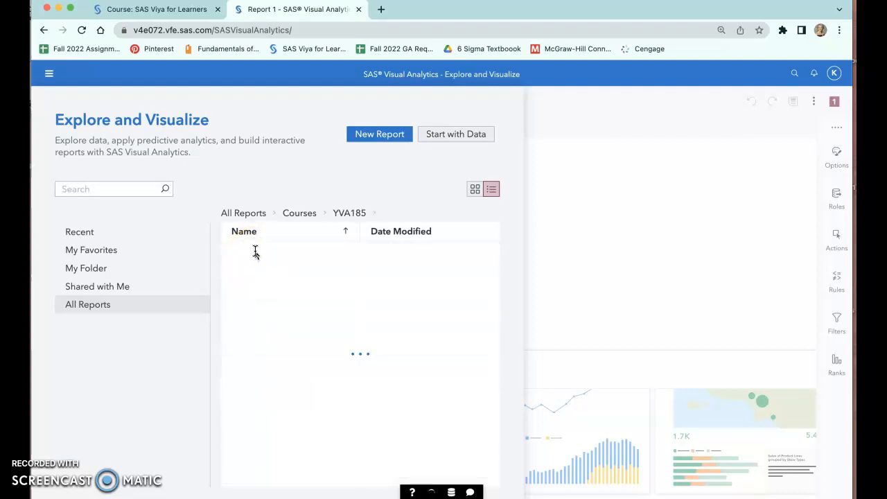
{"action": "left_click", "coordinate": [298, 253]}
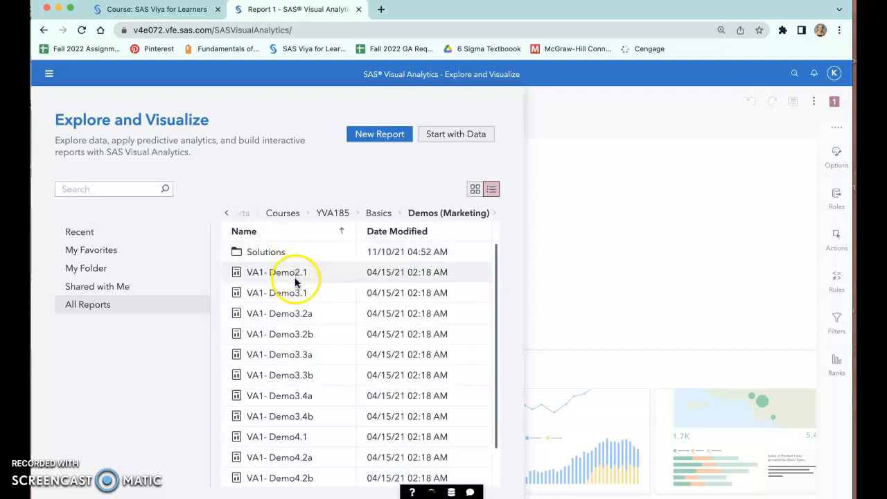
{"action": "left_click", "coordinate": [293, 272]}
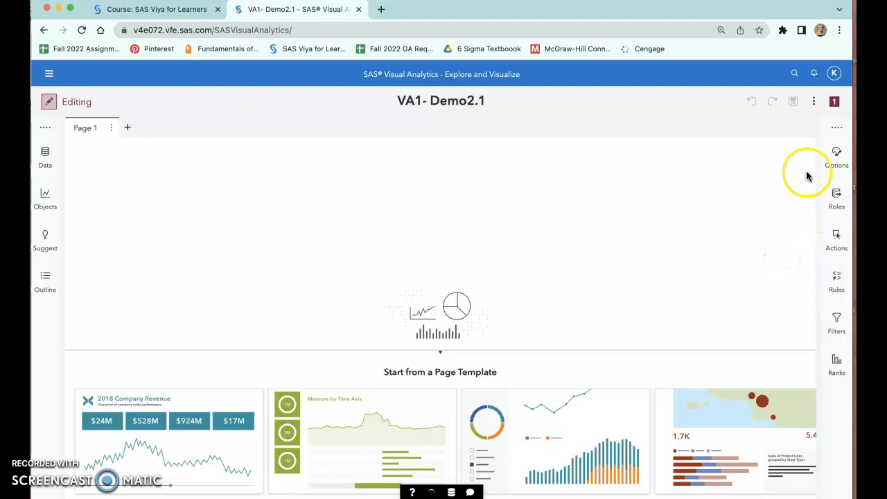
- Set the default title for new graphs to Automatic title in the general SAS Visual Analytics settings
{"action": "left_click", "coordinate": [834, 72]}
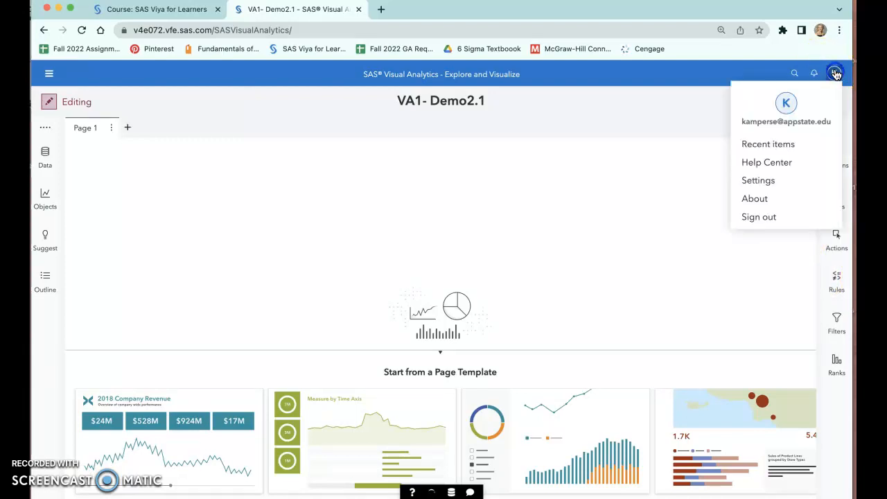
{"action": "left_click", "coordinate": [768, 184]}
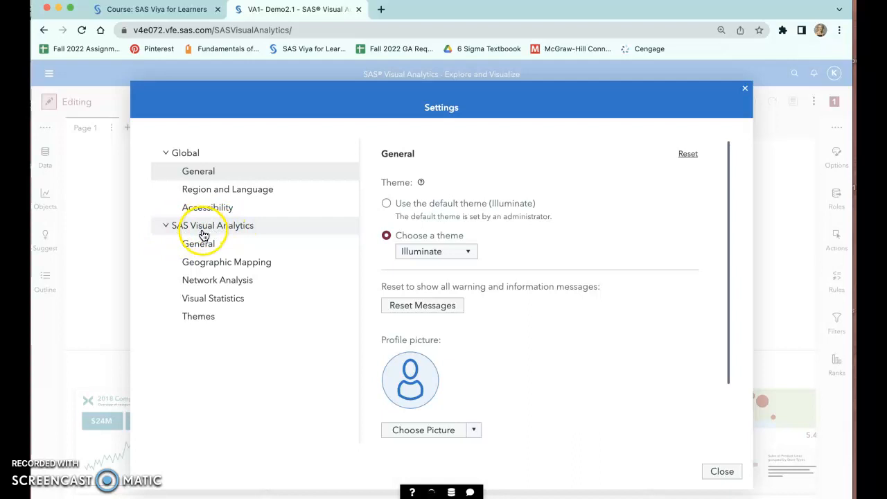
{"action": "left_click", "coordinate": [236, 248]}
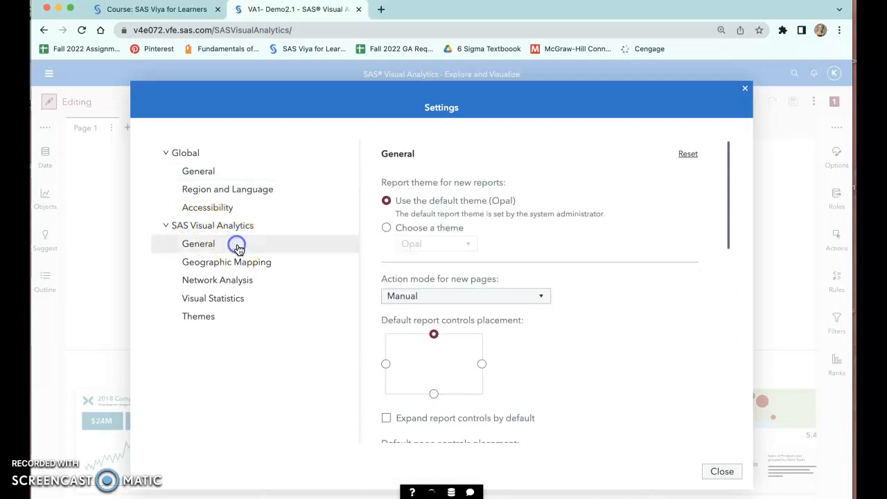
{"action": "scroll", "coordinate": [657, 295], "scroll_direction": "down", "scroll_amount": 5}
{"action": "scroll", "coordinate": [668, 278], "scroll_direction": "down", "scroll_amount": 8}
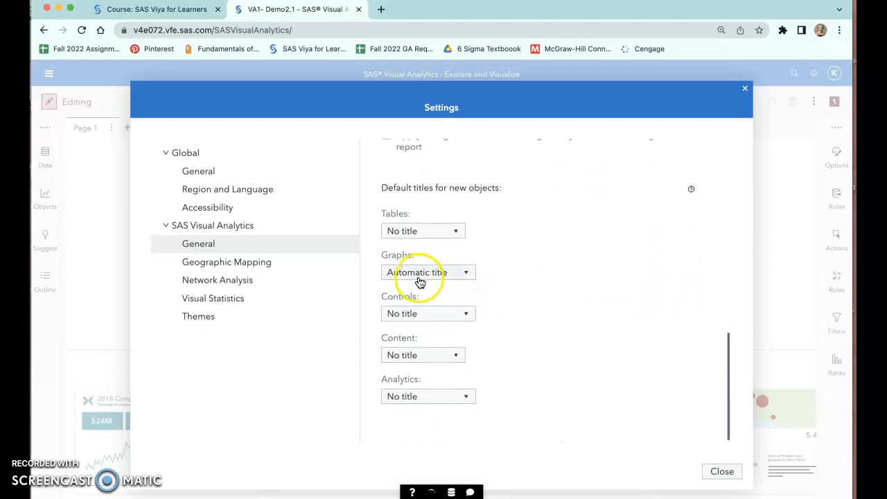
{"action": "left_click", "coordinate": [420, 281]}
{"action": "left_click", "coordinate": [419, 304]}
{"action": "left_click", "coordinate": [423, 275]}
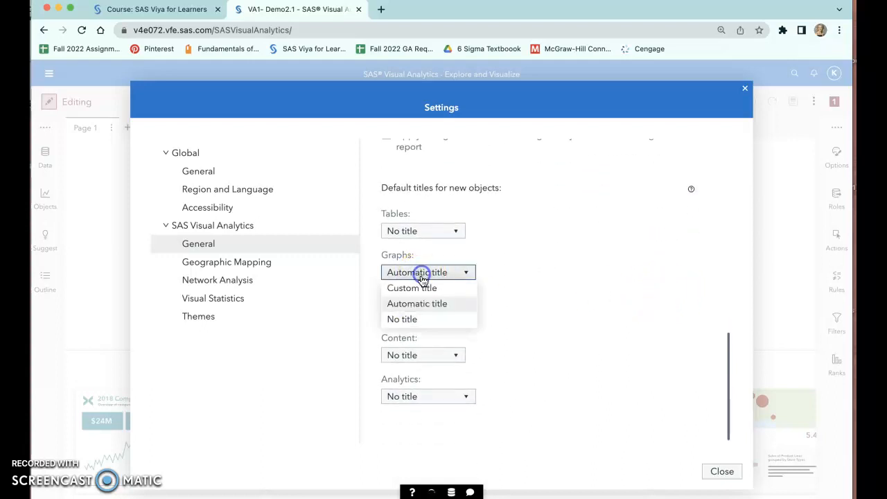
{"action": "left_click", "coordinate": [419, 305]}
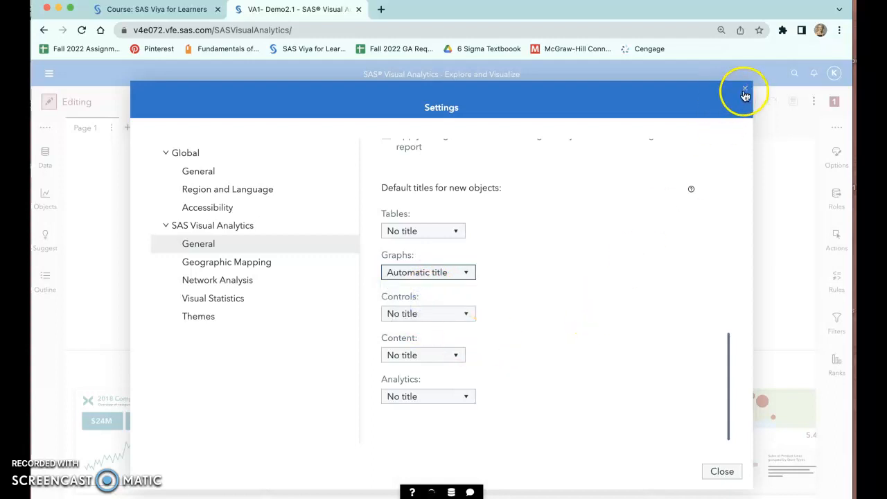
{"action": "left_click", "coordinate": [691, 189]}
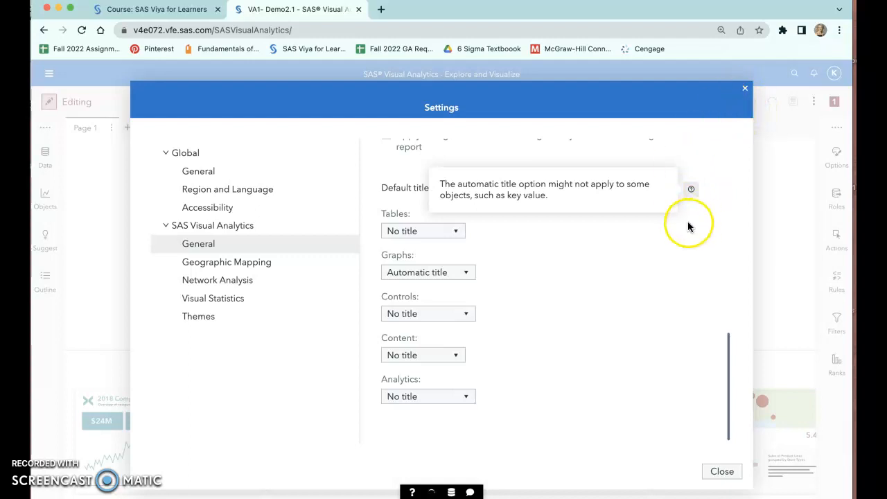
{"action": "left_click", "coordinate": [670, 238]}
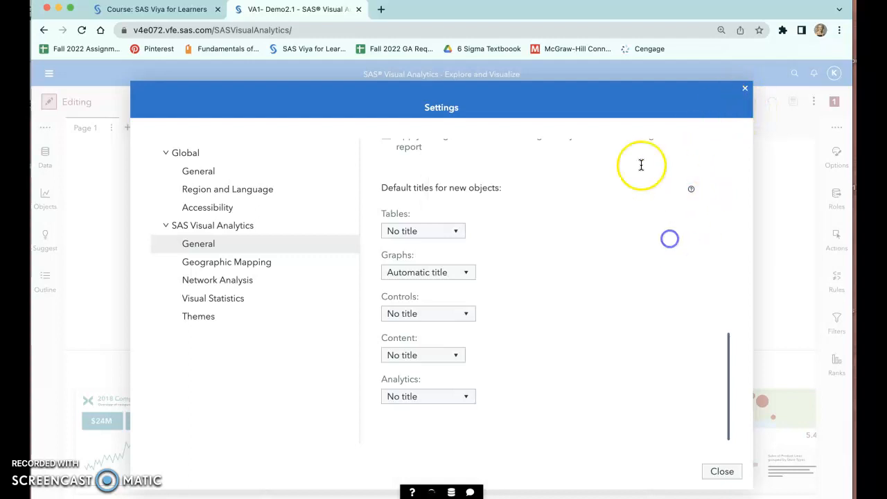
{"action": "left_click", "coordinate": [744, 89]}
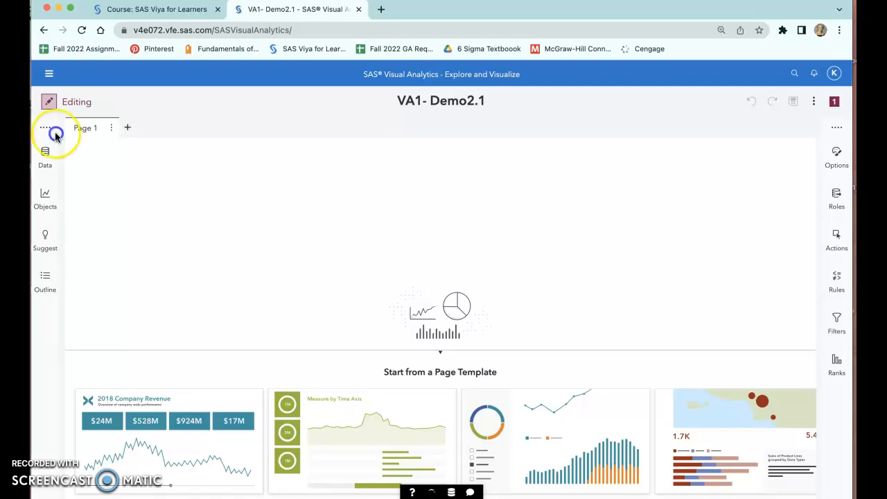
- Examine the category and measure data items of the CUSTOMERS data source
{"action": "left_click", "coordinate": [43, 158]}
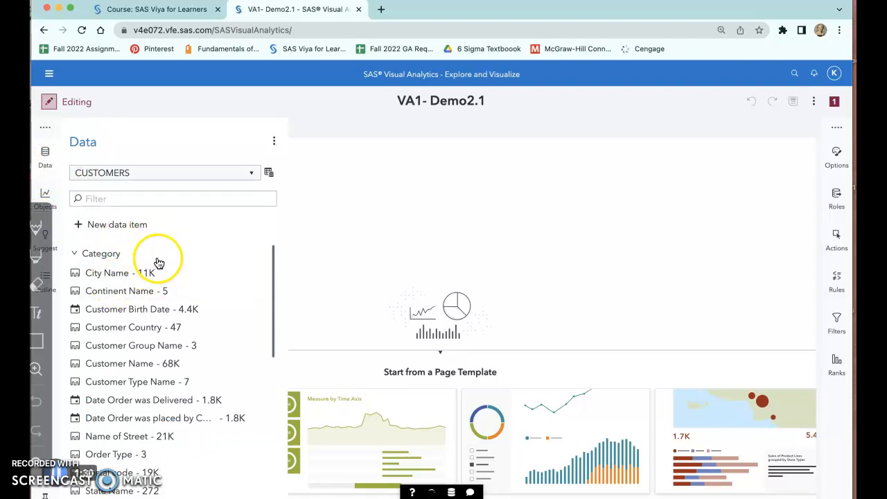
{"action": "scroll", "coordinate": [161, 263], "scroll_direction": "down", "scroll_amount": 5}
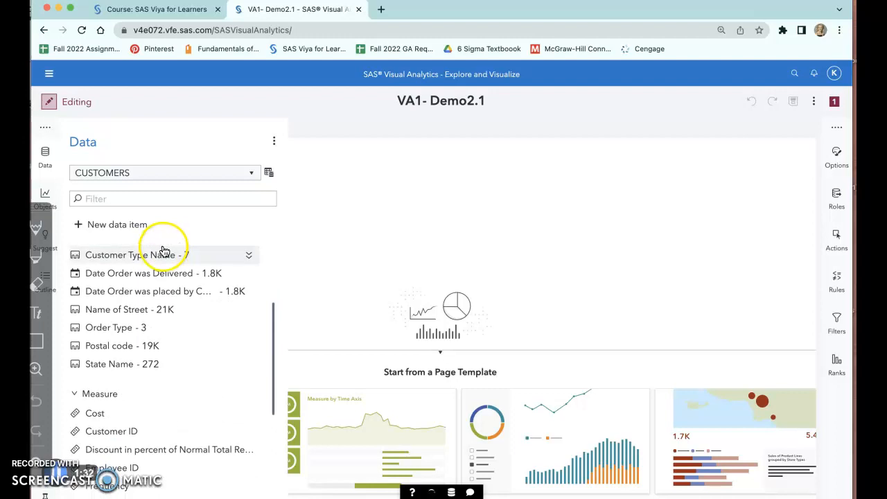
{"action": "scroll", "coordinate": [174, 290], "scroll_direction": "down", "scroll_amount": 3}
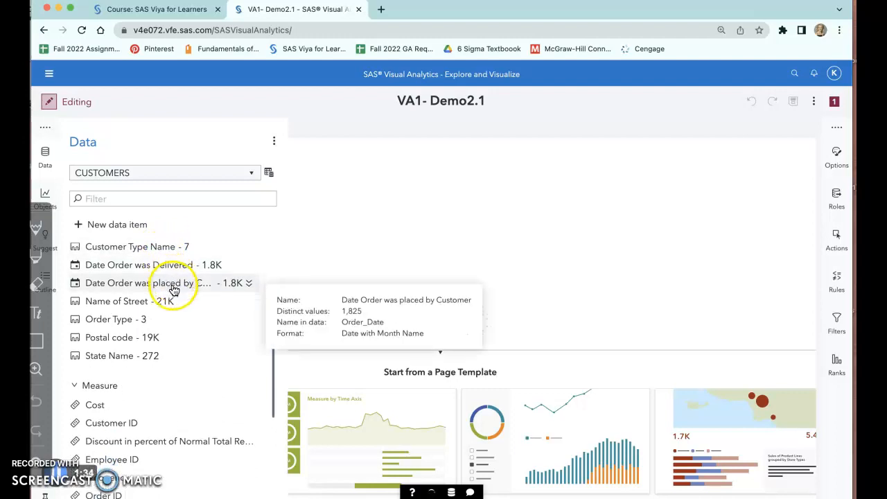
{"action": "scroll", "coordinate": [175, 290], "scroll_direction": "up", "scroll_amount": 3}
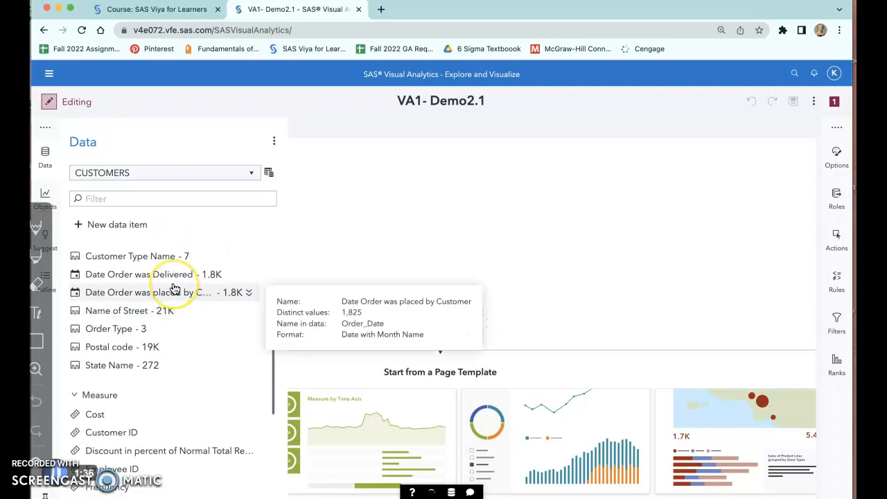
{"action": "scroll", "coordinate": [174, 290], "scroll_direction": "down", "scroll_amount": 1}
{"action": "scroll", "coordinate": [174, 290], "scroll_direction": "up", "scroll_amount": 2}
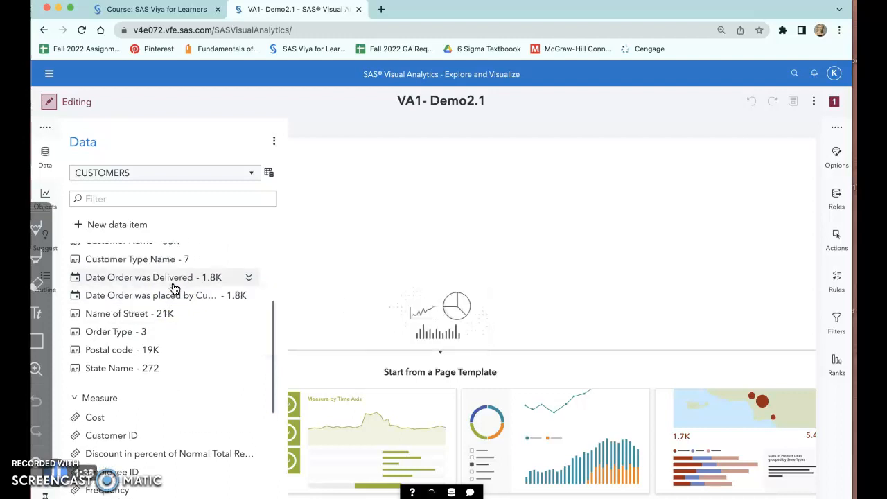
{"action": "scroll", "coordinate": [174, 289], "scroll_direction": "down", "scroll_amount": 1}
{"action": "scroll", "coordinate": [173, 289], "scroll_direction": "up", "scroll_amount": 8}
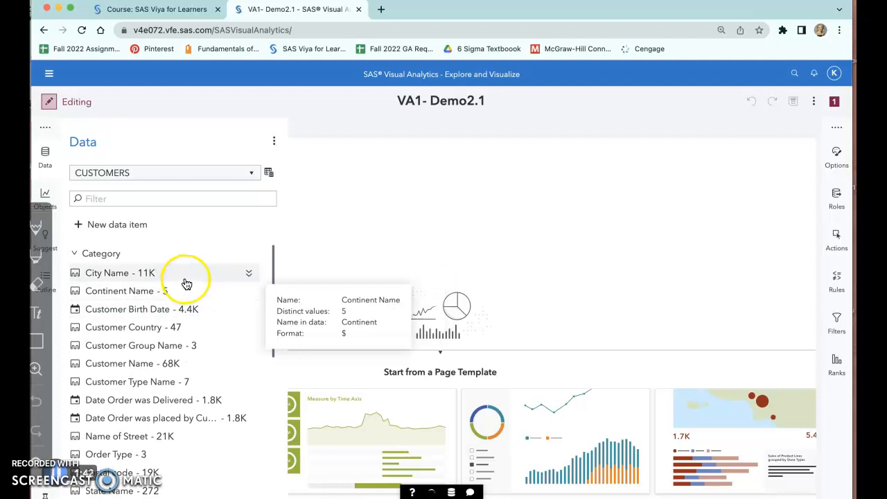
{"action": "scroll", "coordinate": [172, 290], "scroll_direction": "down", "scroll_amount": 1}
{"action": "scroll", "coordinate": [118, 283], "scroll_direction": "up", "scroll_amount": 2}
{"action": "left_click", "coordinate": [76, 255]}
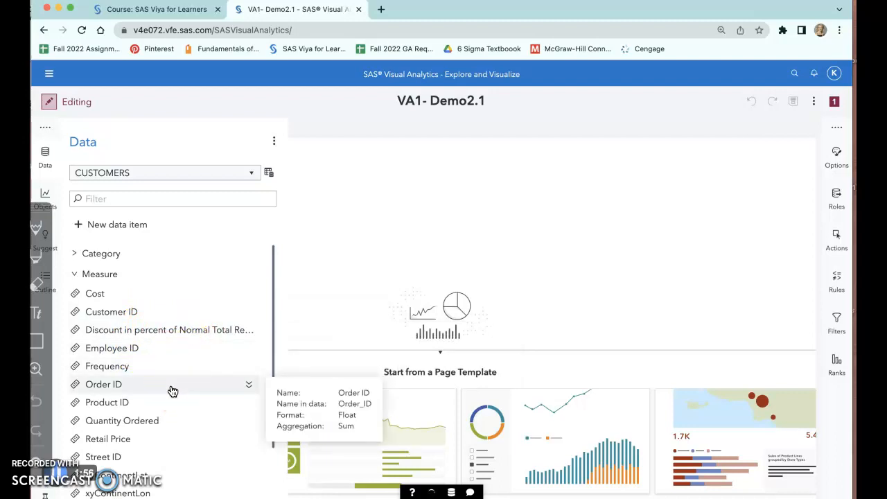
- Add a list table object to the empty canvas of Page 1
{"action": "left_click", "coordinate": [45, 201]}
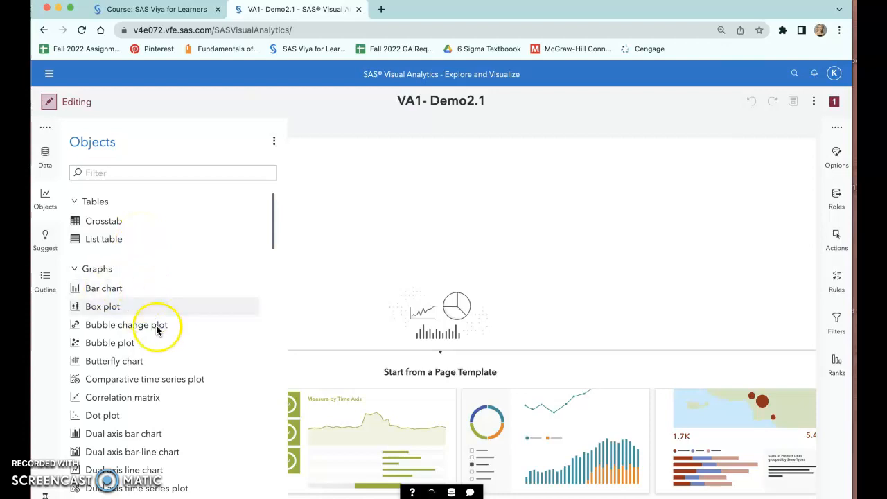
{"action": "scroll", "coordinate": [192, 337], "scroll_direction": "down", "scroll_amount": 2}
{"action": "scroll", "coordinate": [143, 295], "scroll_direction": "up", "scroll_amount": 2}
{"action": "left_click_drag", "start_coordinate": [71, 236], "coordinate": [396, 254]}
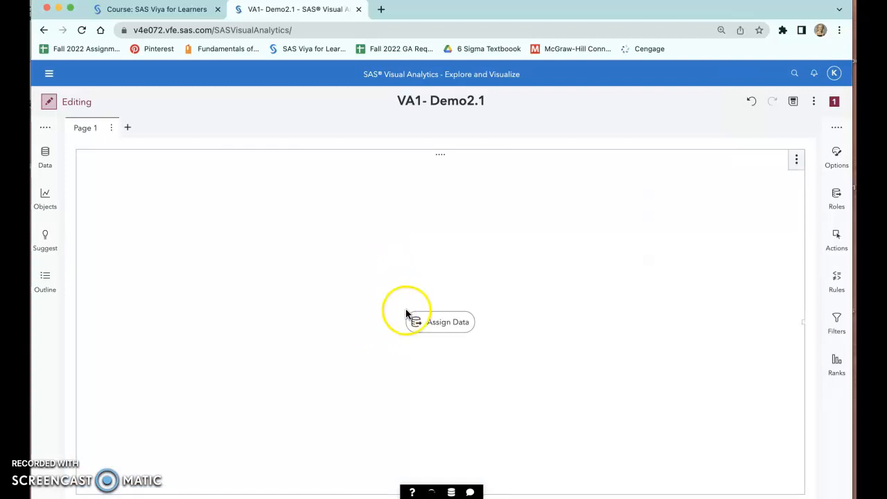
- For the list table's columns, select Postal code, State Name, Cost, Customer ID, Discount in percent of Normal Total Retail Price and Employee ID
{"action": "left_click", "coordinate": [426, 323]}
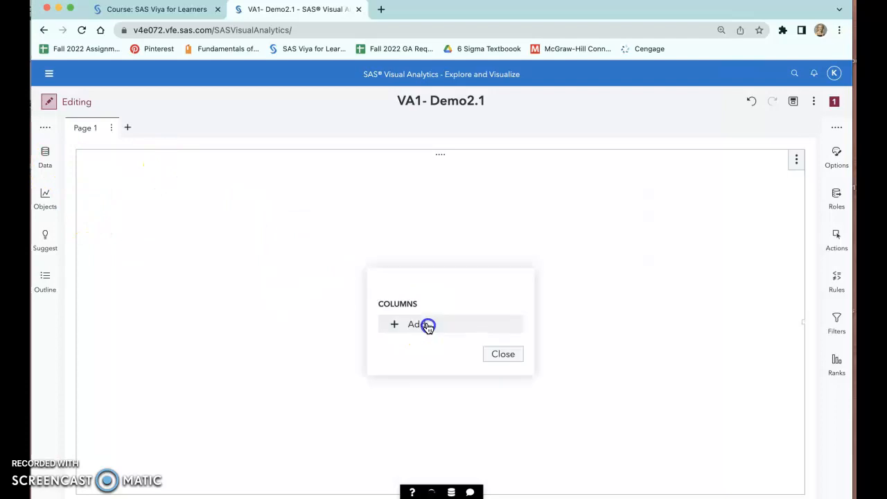
{"action": "left_click", "coordinate": [436, 327]}
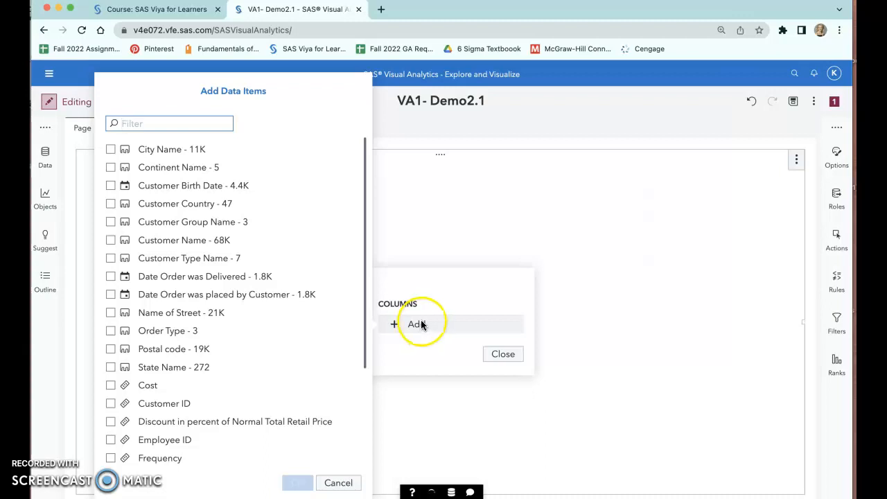
{"action": "scroll", "coordinate": [204, 305], "scroll_direction": "down", "scroll_amount": 5}
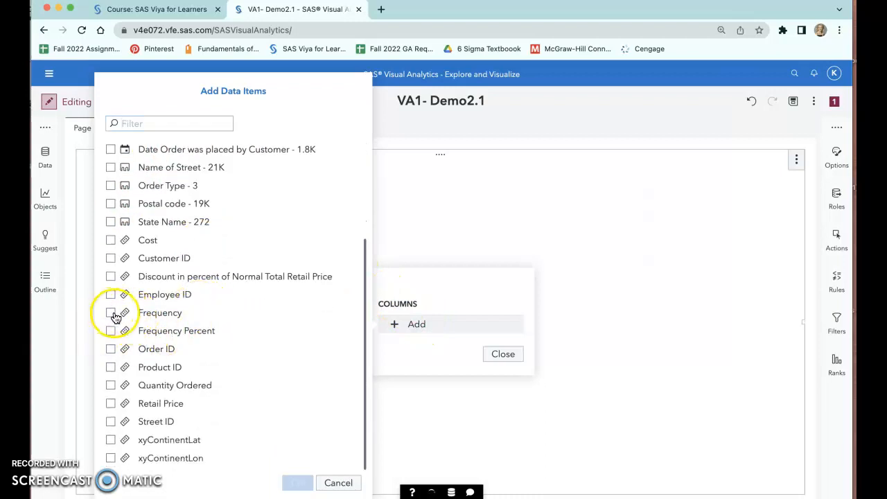
{"action": "left_click", "coordinate": [113, 297]}
{"action": "left_click", "coordinate": [111, 260]}
{"action": "left_click", "coordinate": [111, 204]}
- Include all remaining category items from City Name through Order Type in the column selection, with both order date items
{"action": "scroll", "coordinate": [142, 276], "scroll_direction": "up", "scroll_amount": 3}
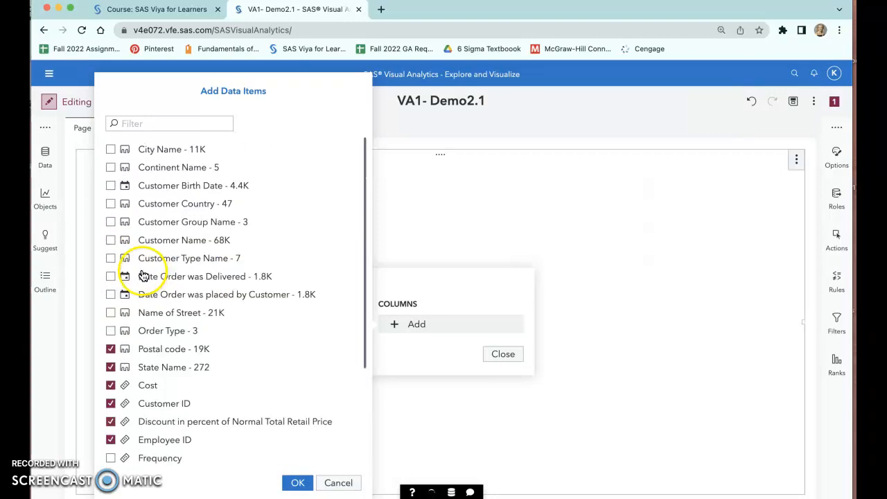
{"action": "left_click", "coordinate": [111, 303]}
{"action": "left_click", "coordinate": [111, 281]}
{"action": "left_click", "coordinate": [110, 258]}
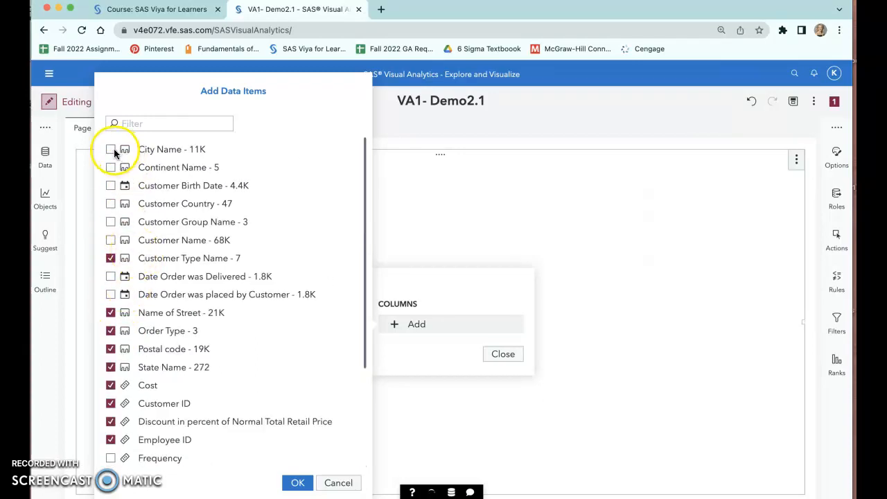
{"action": "left_click", "coordinate": [113, 186]}
{"action": "left_click", "coordinate": [111, 240]}
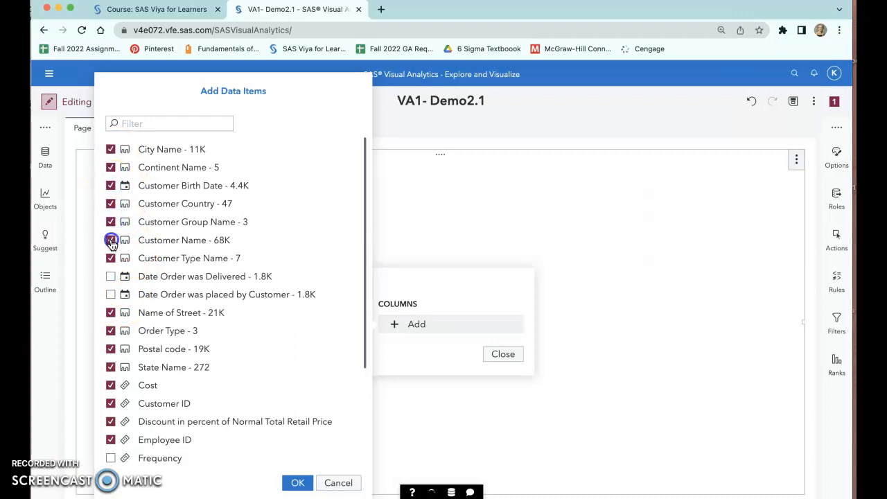
{"action": "left_click", "coordinate": [111, 276]}
{"action": "left_click", "coordinate": [111, 294]}
- Include Order ID, Product ID, Quantity Ordered, Retail Price, Street ID, xyContinentLat and xyContinentLon, and apply the column selection to the list table
{"action": "scroll", "coordinate": [110, 295], "scroll_direction": "down", "scroll_amount": 3}
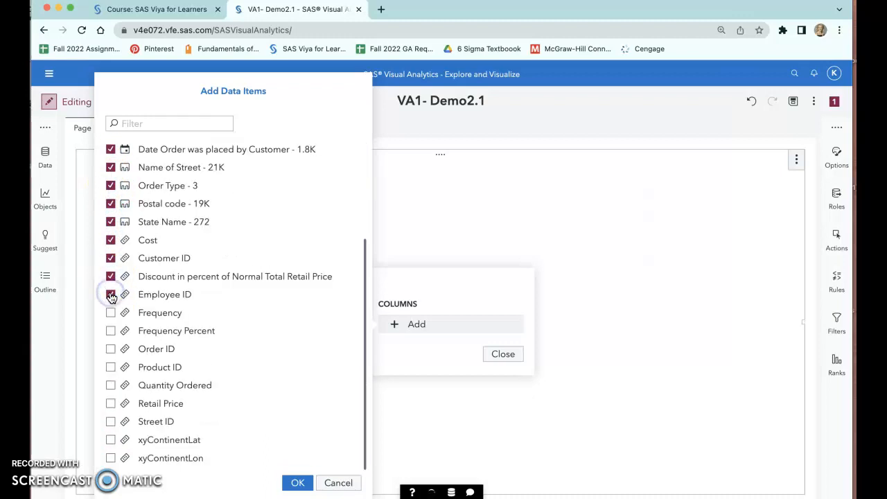
{"action": "left_click", "coordinate": [111, 350]}
{"action": "left_click", "coordinate": [111, 368]}
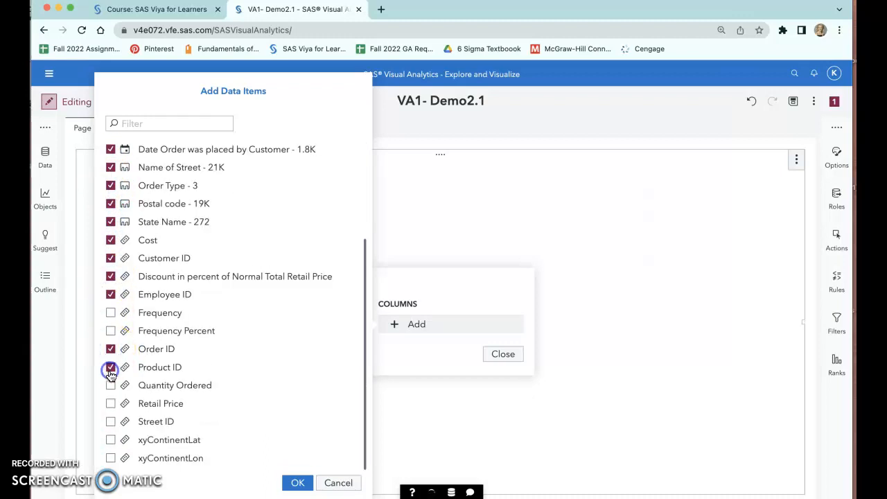
{"action": "left_click", "coordinate": [110, 385]}
{"action": "left_click", "coordinate": [111, 403]}
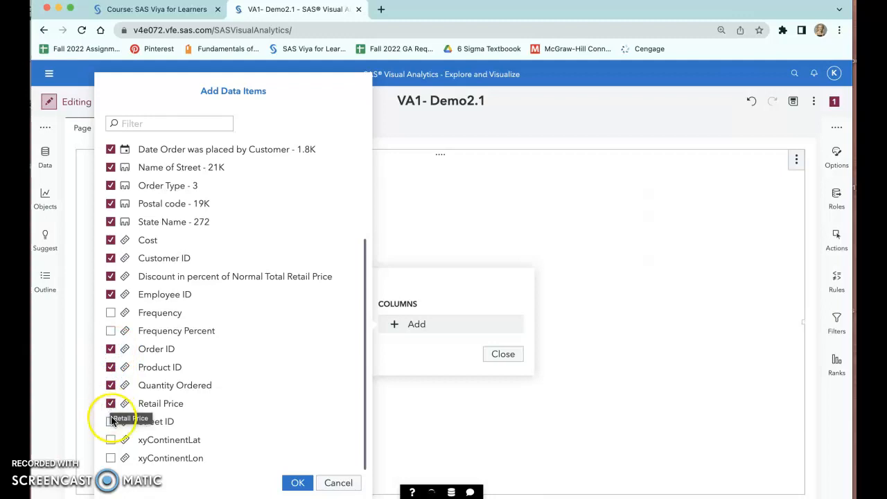
{"action": "left_click", "coordinate": [110, 422]}
{"action": "left_click", "coordinate": [111, 439]}
{"action": "left_click", "coordinate": [111, 458]}
{"action": "left_click", "coordinate": [295, 483]}
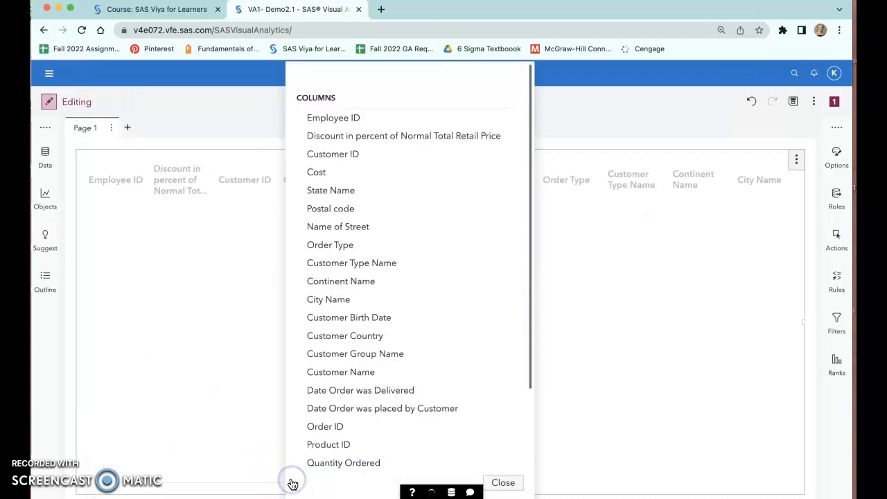
- Finish the list table's data assignment and look through its rows, examining the values in the discount percentage column
{"action": "left_click", "coordinate": [503, 483]}
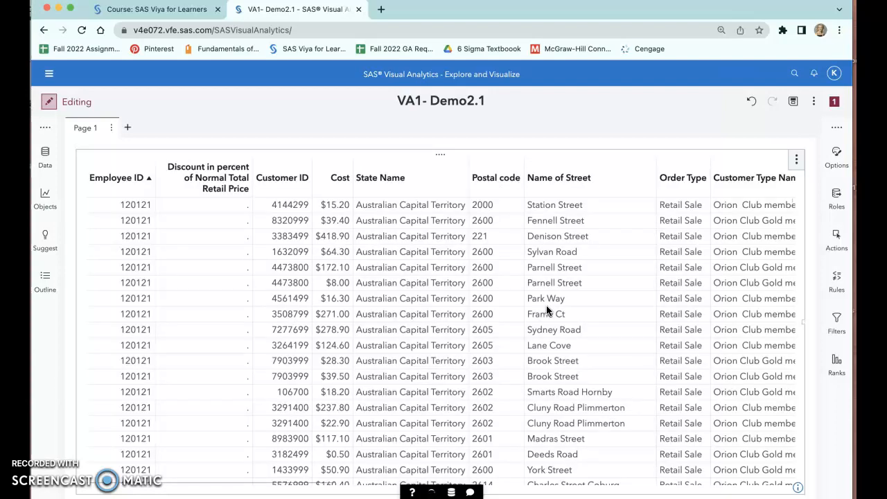
{"action": "scroll", "coordinate": [452, 359], "scroll_direction": "down", "scroll_amount": 5}
{"action": "scroll", "coordinate": [451, 360], "scroll_direction": "up", "scroll_amount": 3}
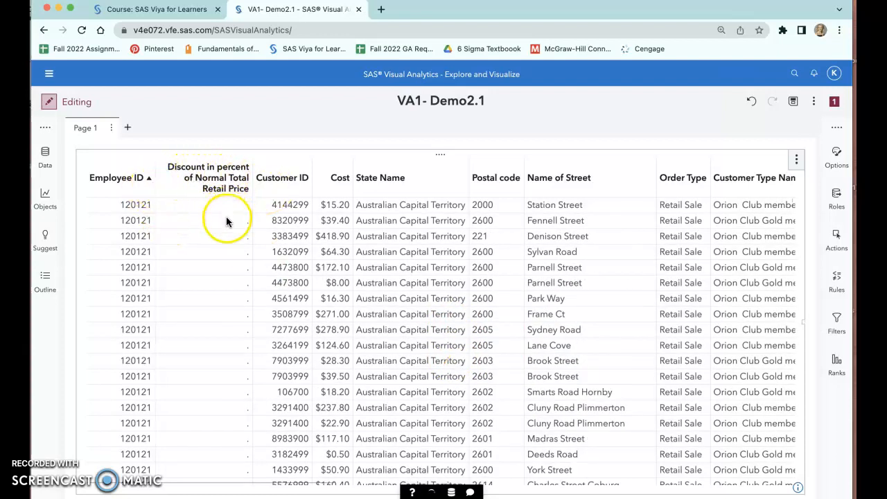
{"action": "scroll", "coordinate": [228, 247], "scroll_direction": "down", "scroll_amount": 10}
{"action": "scroll", "coordinate": [226, 246], "scroll_direction": "up", "scroll_amount": 10}
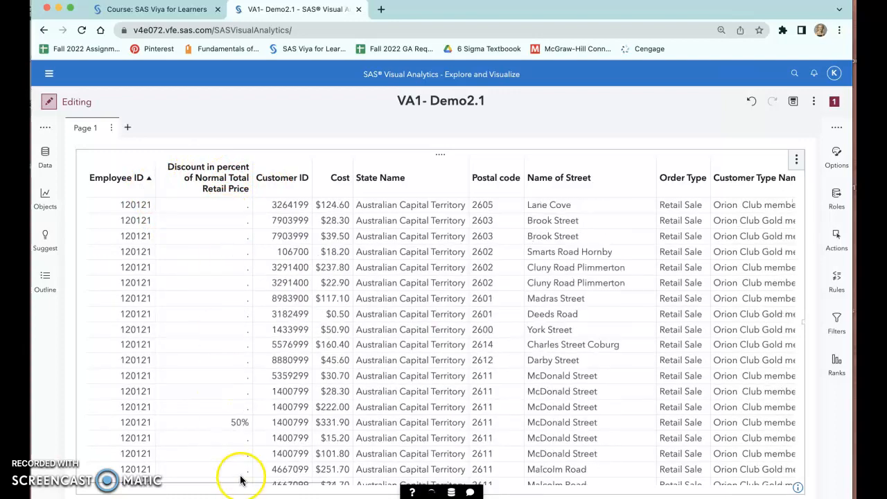
{"action": "scroll", "coordinate": [222, 423], "scroll_direction": "down", "scroll_amount": 5}
{"action": "scroll", "coordinate": [222, 423], "scroll_direction": "down", "scroll_amount": 10}
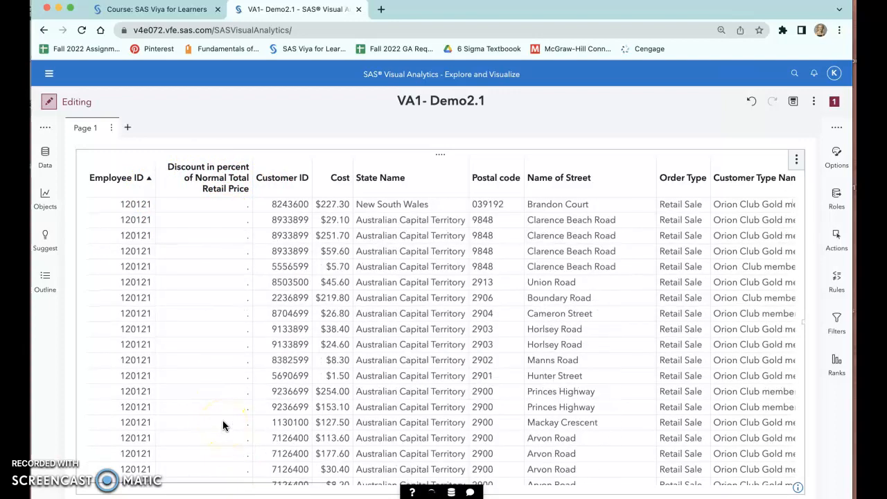
{"action": "scroll", "coordinate": [223, 416], "scroll_direction": "up", "scroll_amount": 5}
{"action": "scroll", "coordinate": [235, 373], "scroll_direction": "down", "scroll_amount": 3}
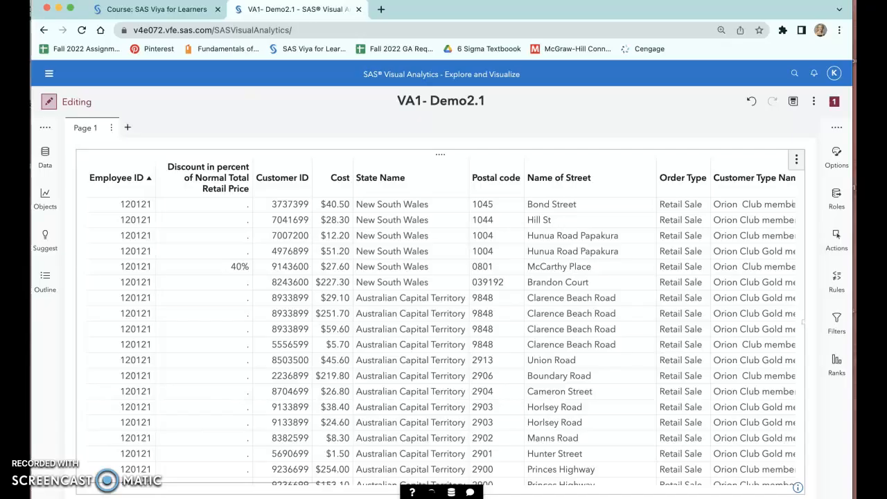
- Add a second page to the report and place a crosstab object on its empty canvas
{"action": "left_click", "coordinate": [128, 130]}
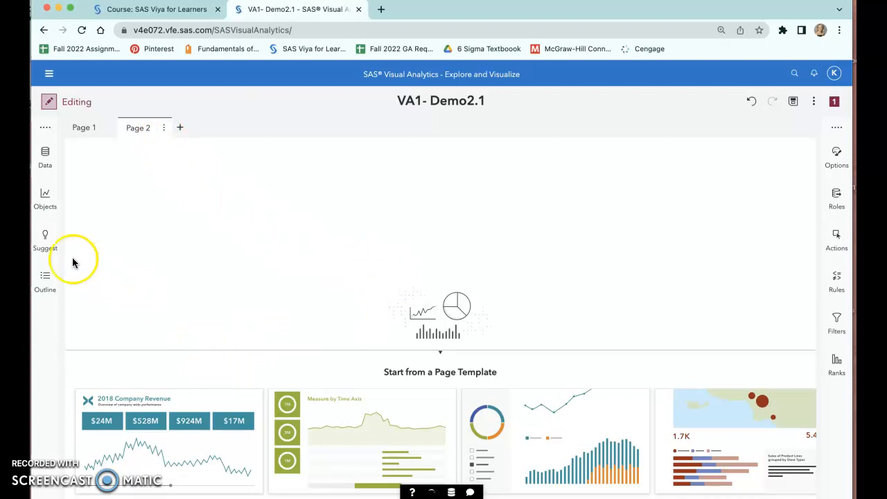
{"action": "left_click", "coordinate": [44, 194]}
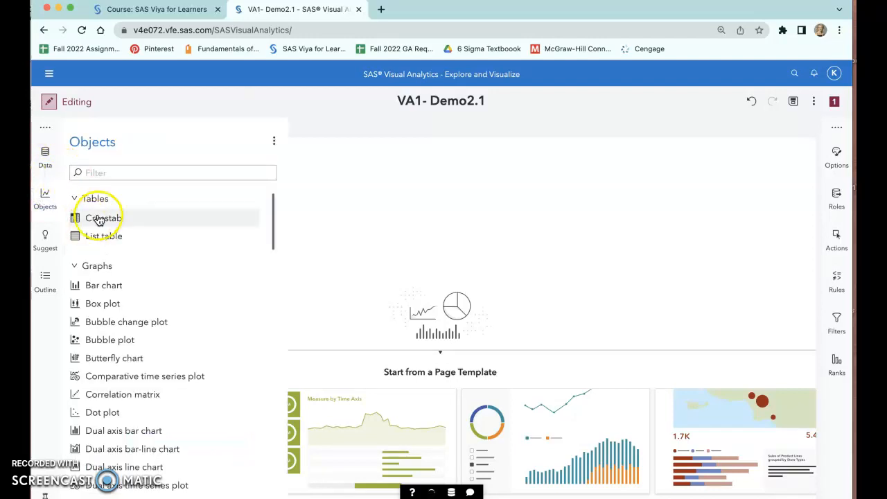
{"action": "left_click_drag", "start_coordinate": [99, 220], "coordinate": [384, 239]}
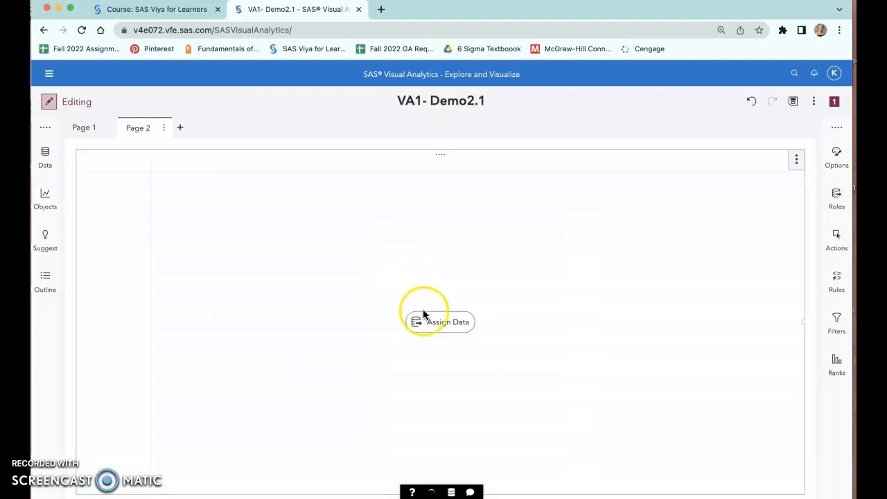
- Assign Order Type to the columns role of the crosstab on Page 2
{"action": "left_click", "coordinate": [437, 322]}
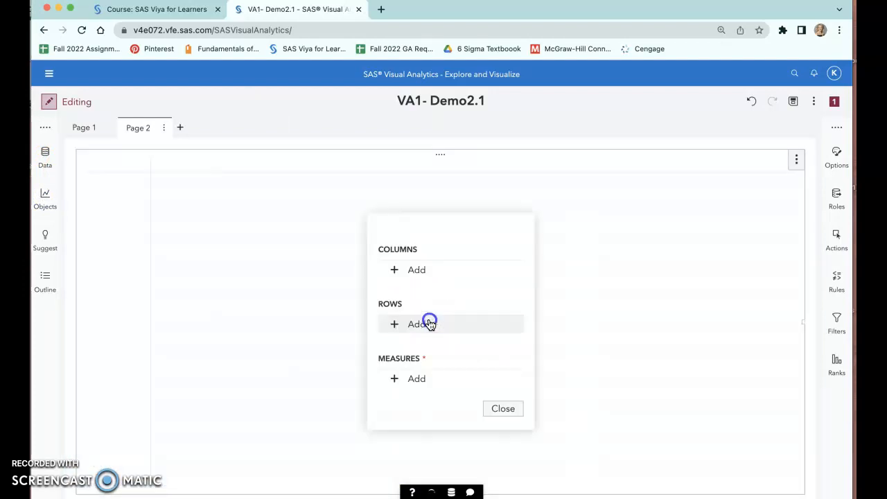
{"action": "left_click", "coordinate": [418, 271]}
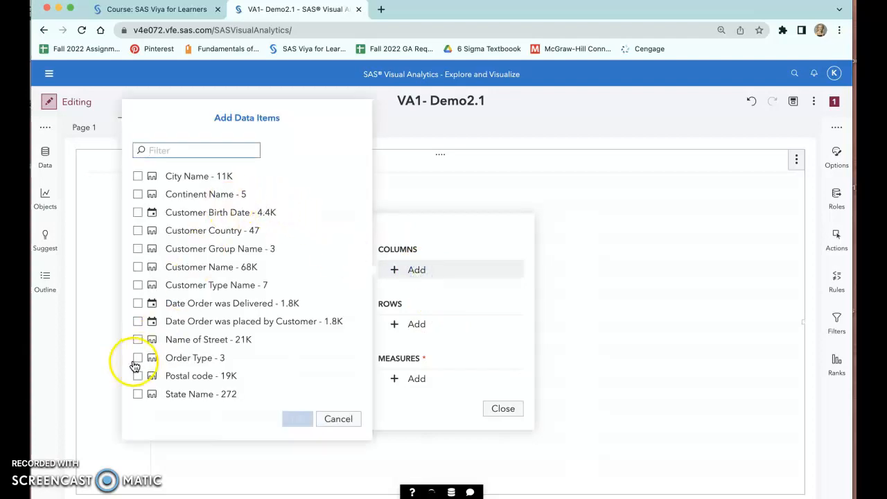
{"action": "left_click", "coordinate": [138, 357]}
{"action": "left_click", "coordinate": [297, 419]}
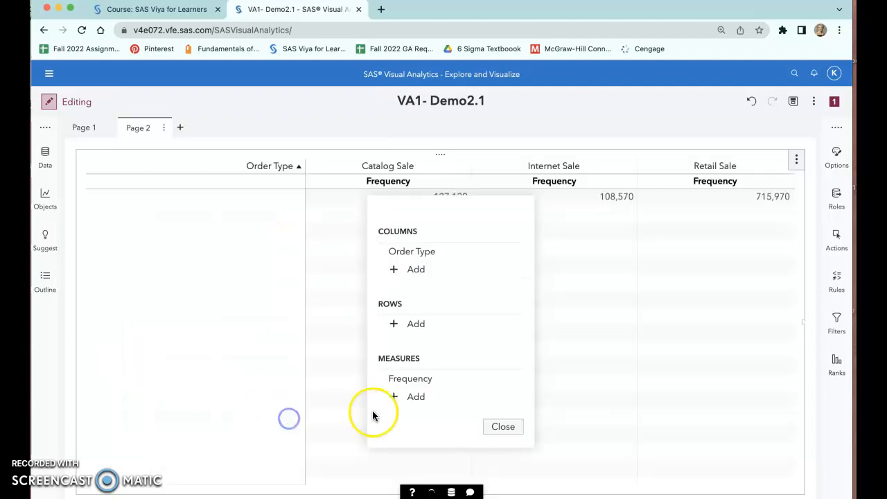